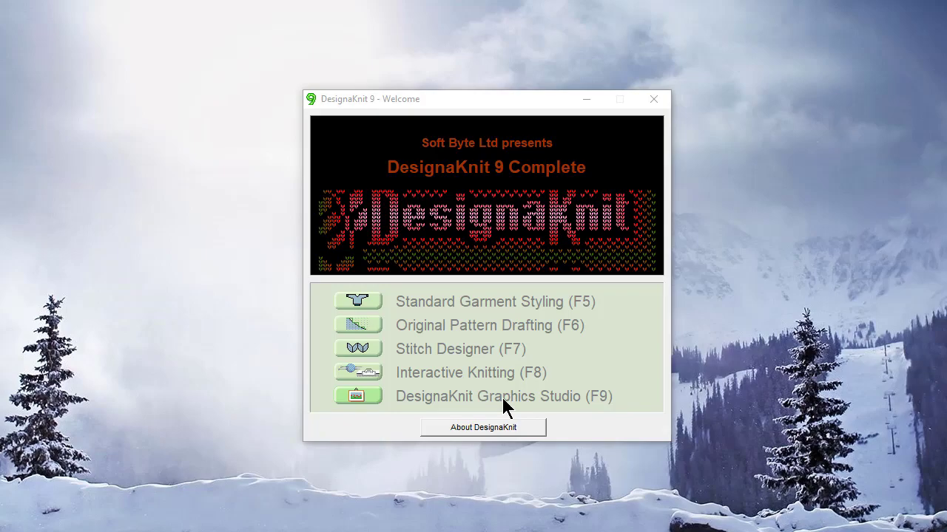
- Launch DesignaKnit Graphics Studio (F9) from the Welcome window
click(499, 400)
click(499, 397)
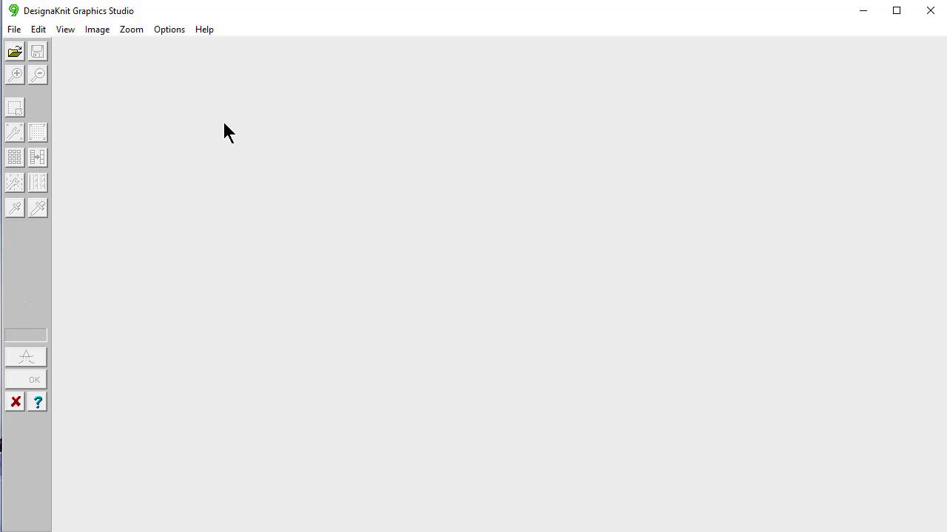
- Open the scanned image punchcard.jpg in Graphics Studio
click(16, 54)
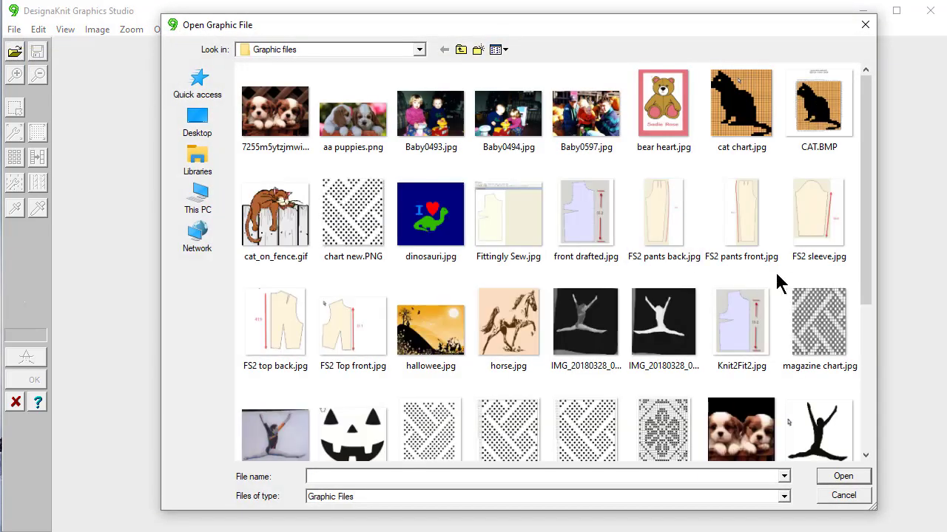
drag(871, 200, 868, 331)
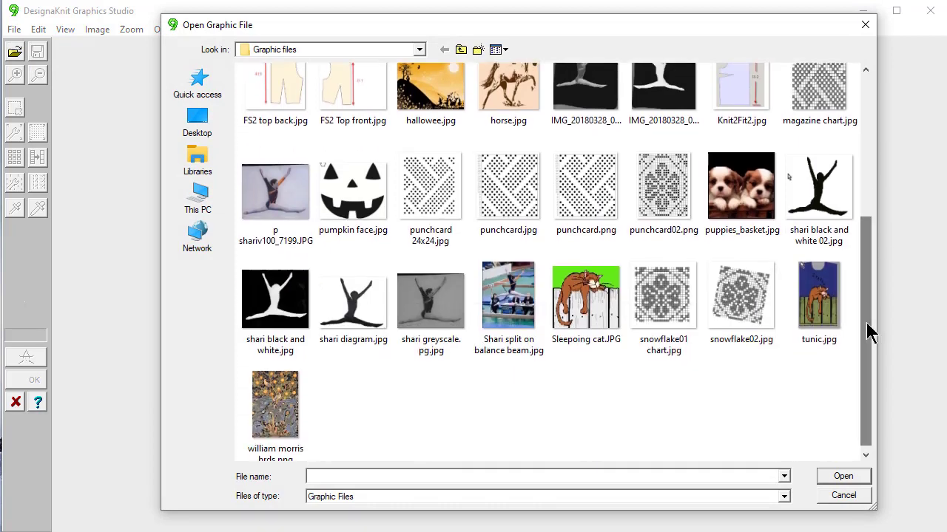
click(510, 178)
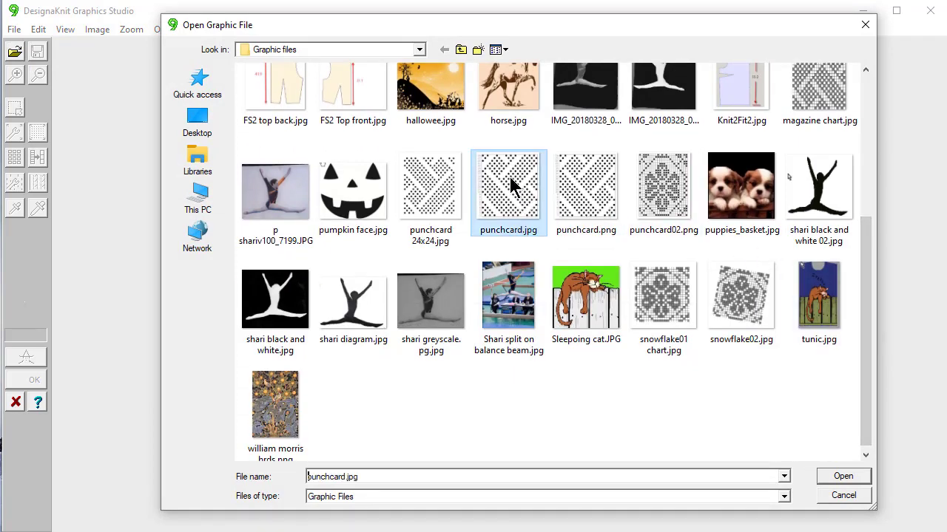
click(841, 480)
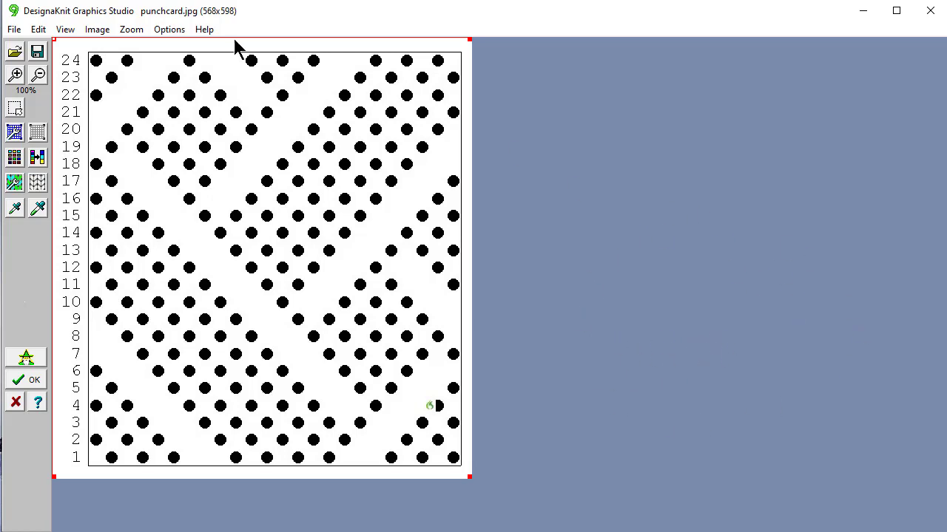
- Set the punchcard image type to Diagram under Image > Type
click(131, 31)
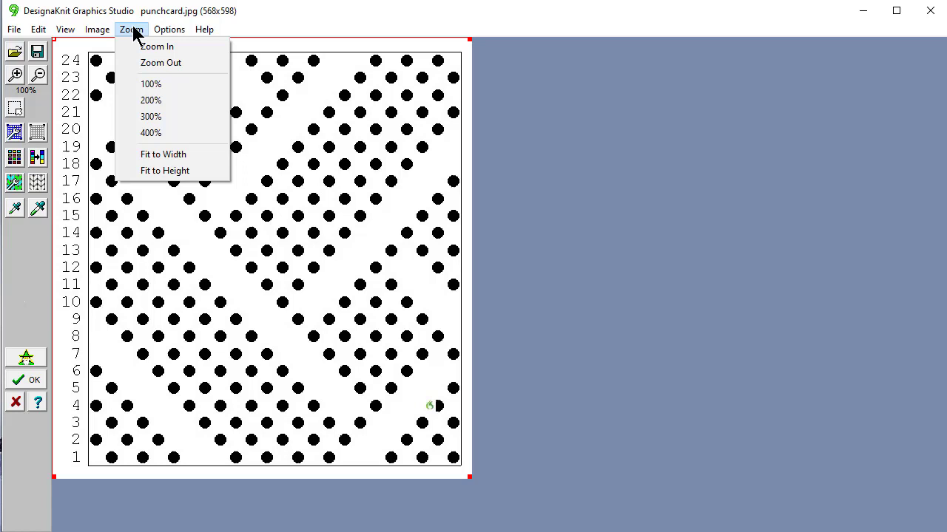
mouse_move(96, 26)
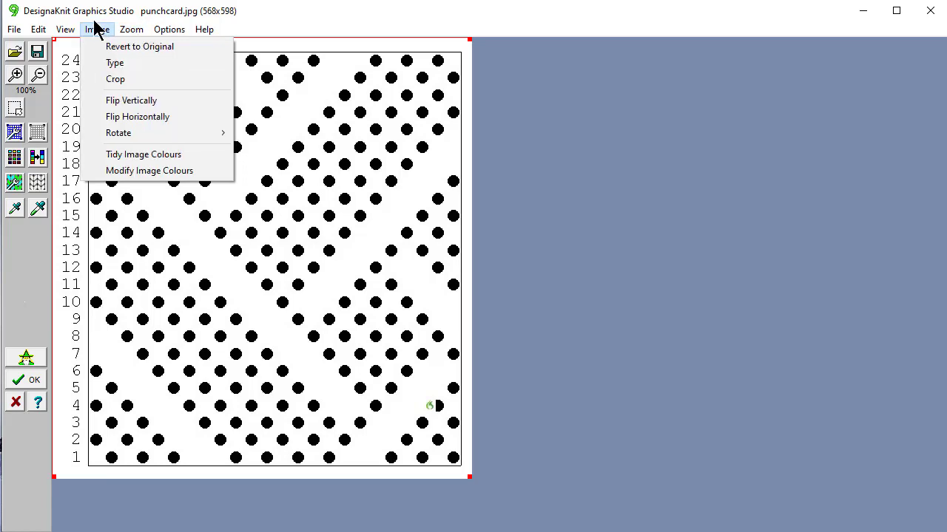
click(96, 65)
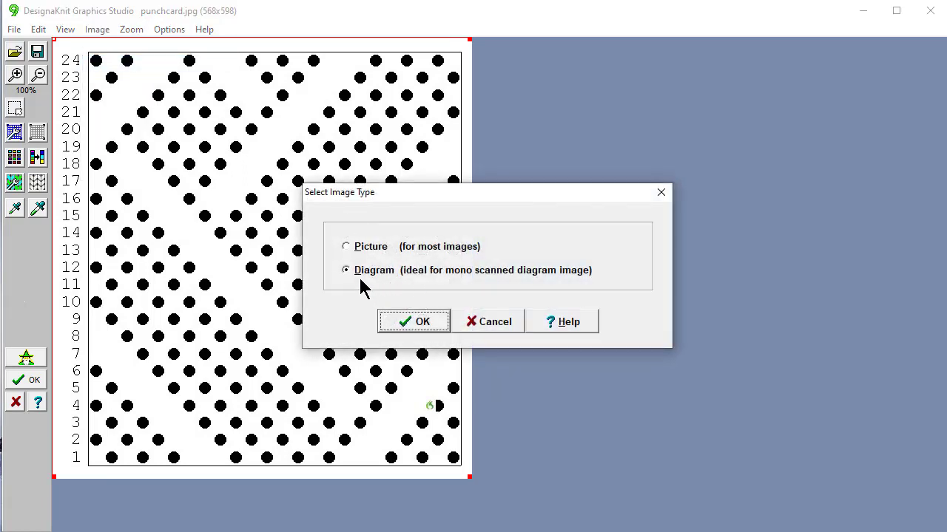
drag(444, 194, 664, 124)
click(598, 181)
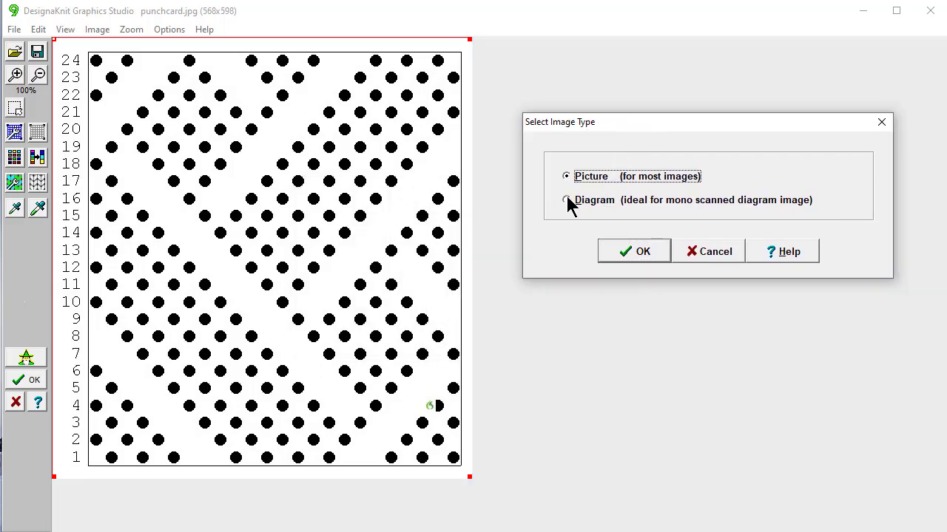
click(568, 201)
click(640, 253)
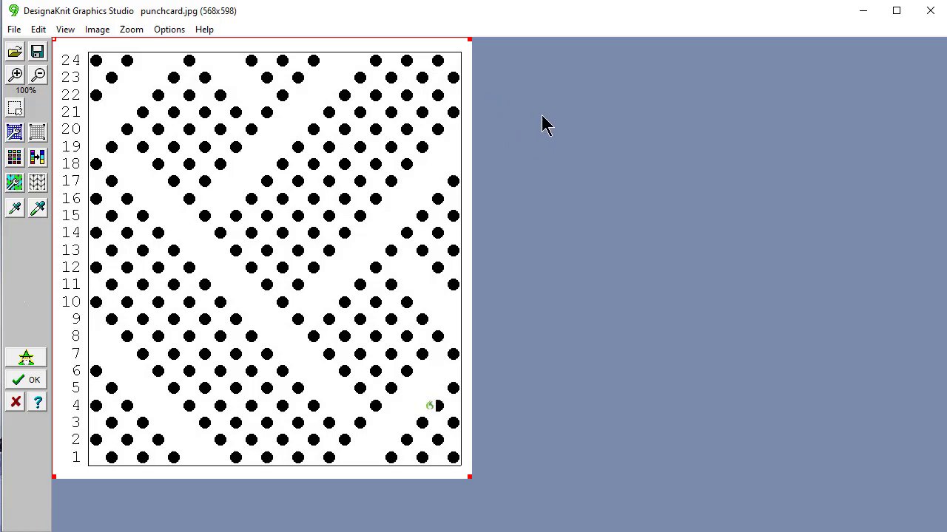
- Apply a 24-stitch by 24-row grid with grid corners no longer moving independently
click(15, 133)
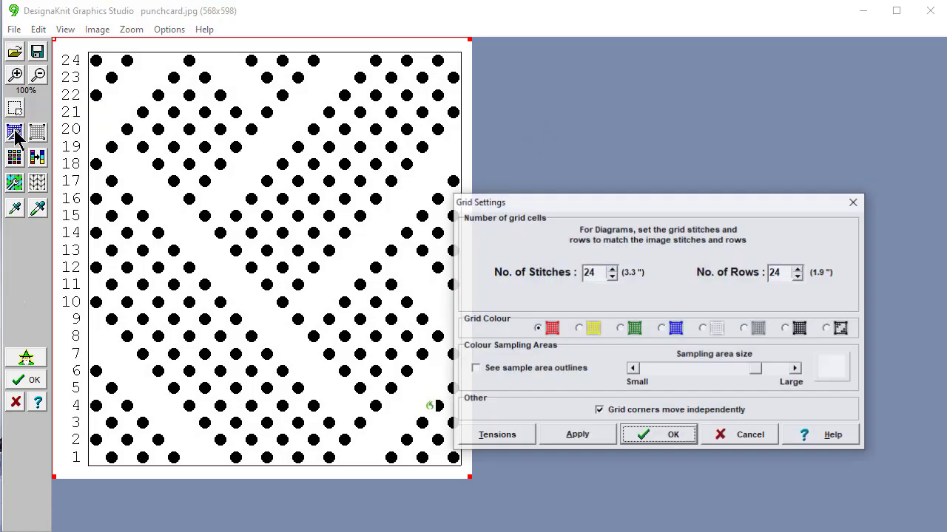
click(605, 273)
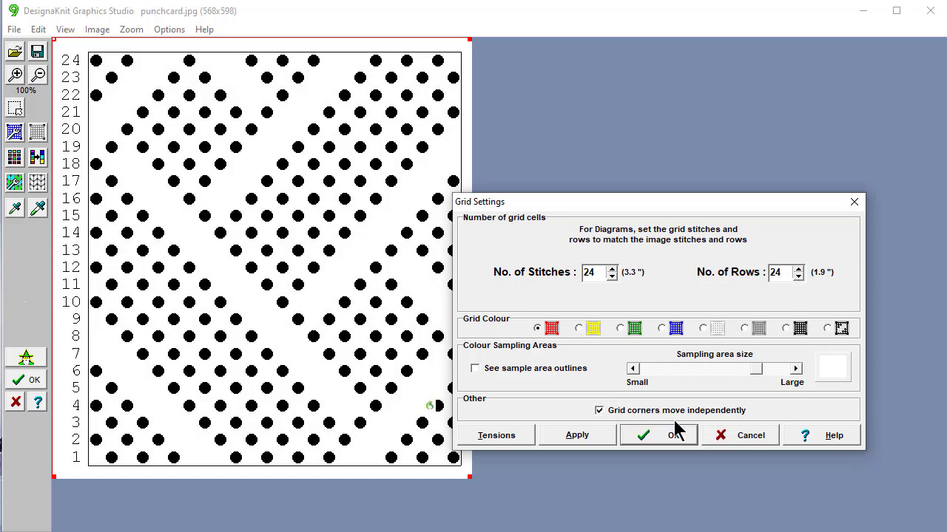
drag(631, 203, 675, 125)
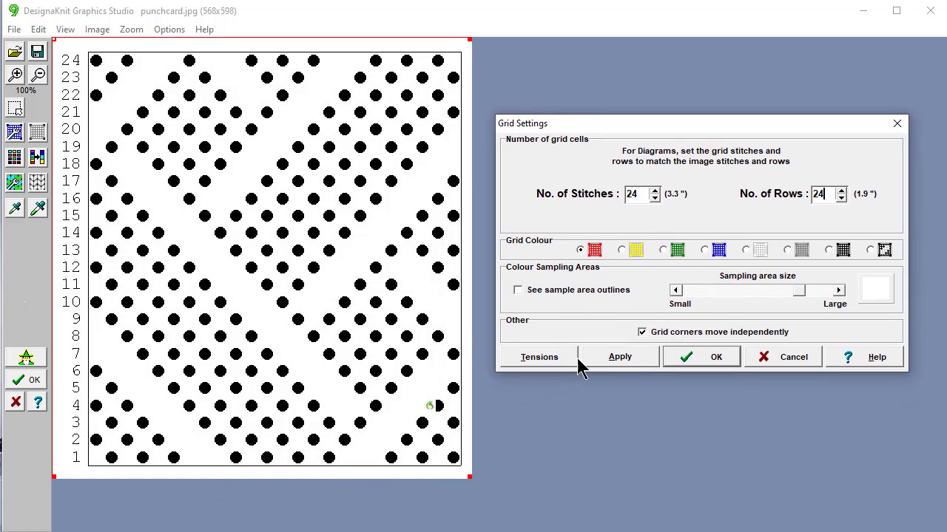
click(642, 332)
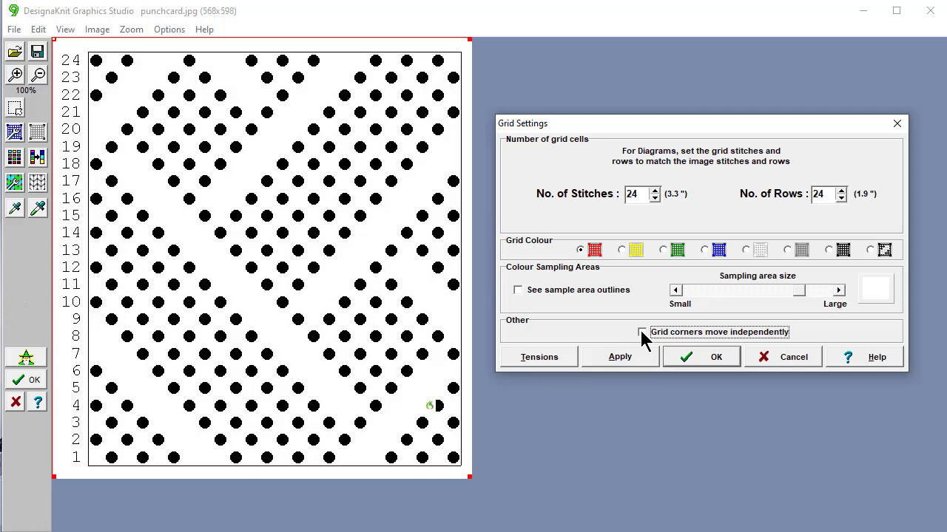
click(704, 358)
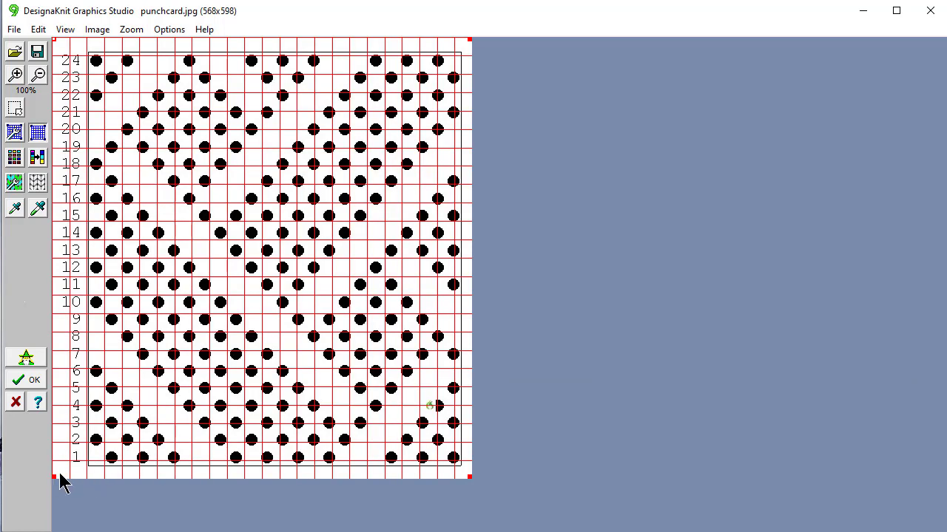
- Align the grid corners to the punchcard dots and convert them into a stitch pattern
drag(54, 476, 88, 465)
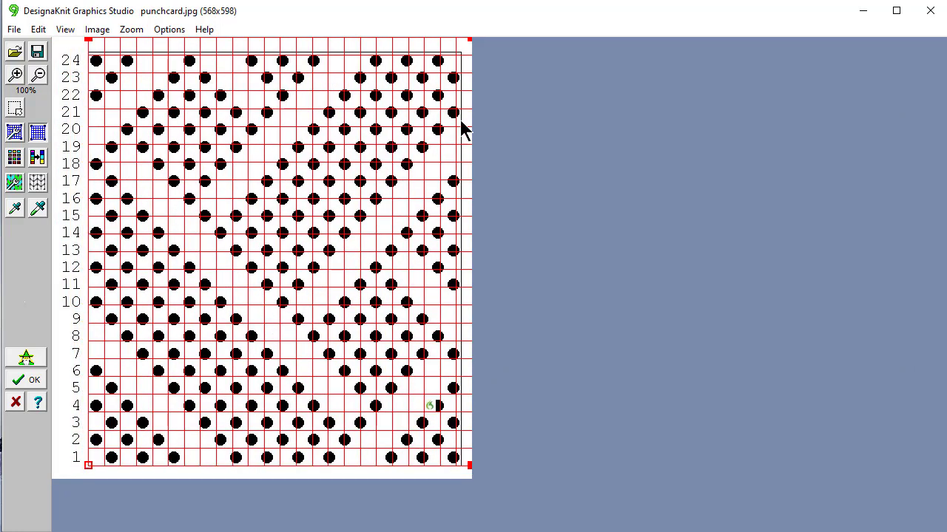
drag(470, 41, 462, 53)
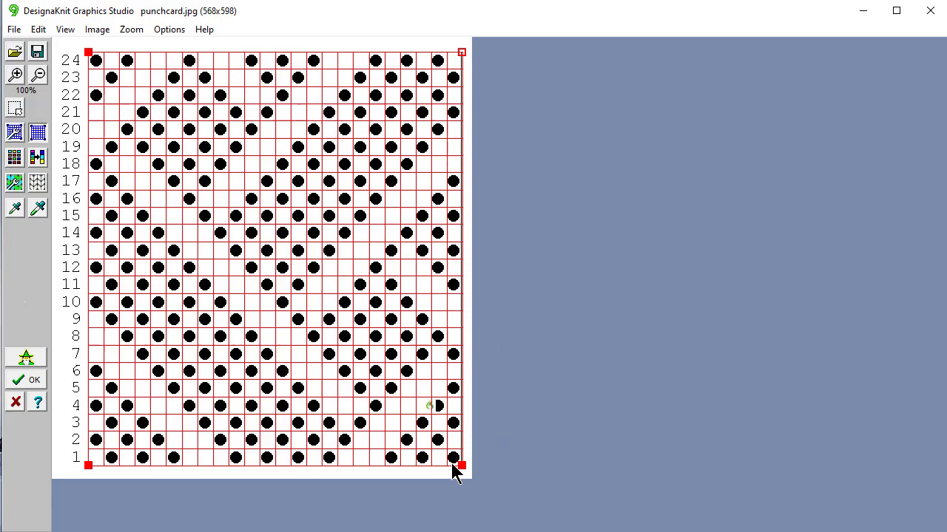
drag(461, 464, 458, 466)
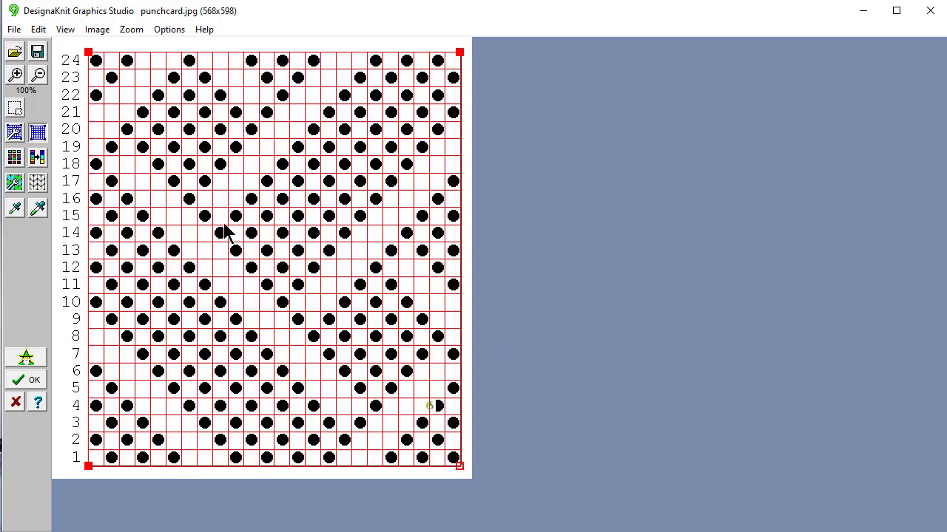
click(37, 184)
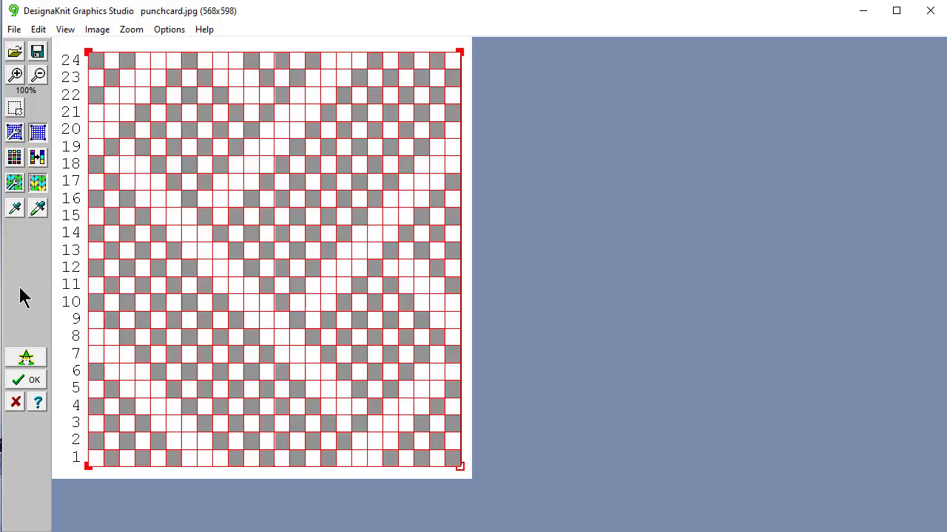
click(31, 390)
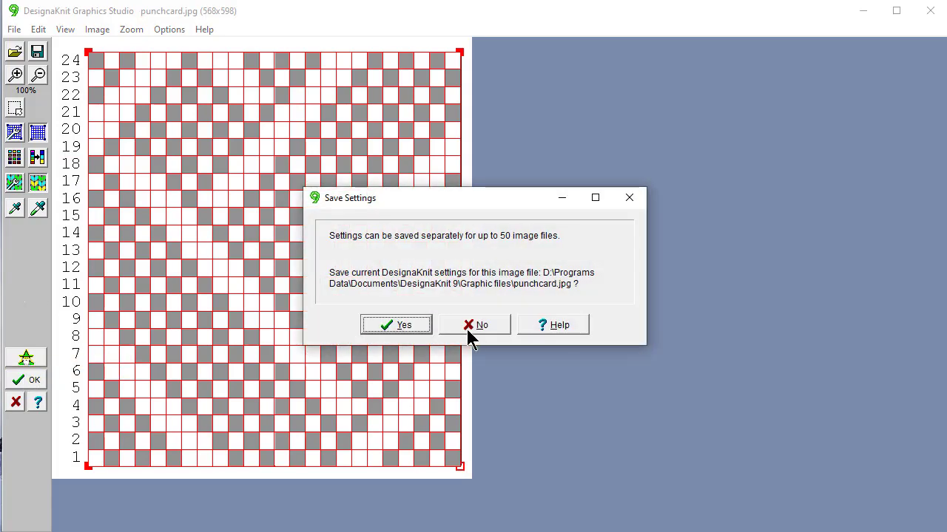
- Save the image settings and choose the Brother Standard punchcard knitting machine
click(398, 325)
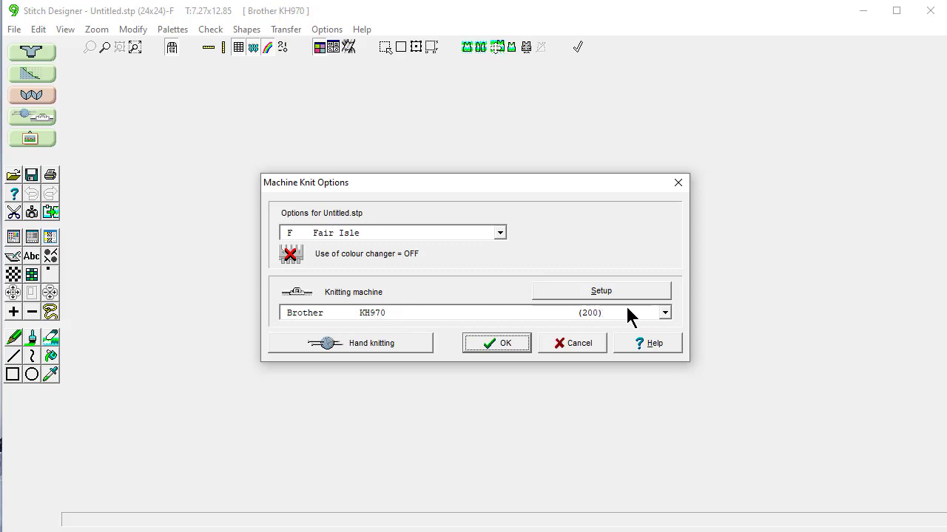
click(665, 313)
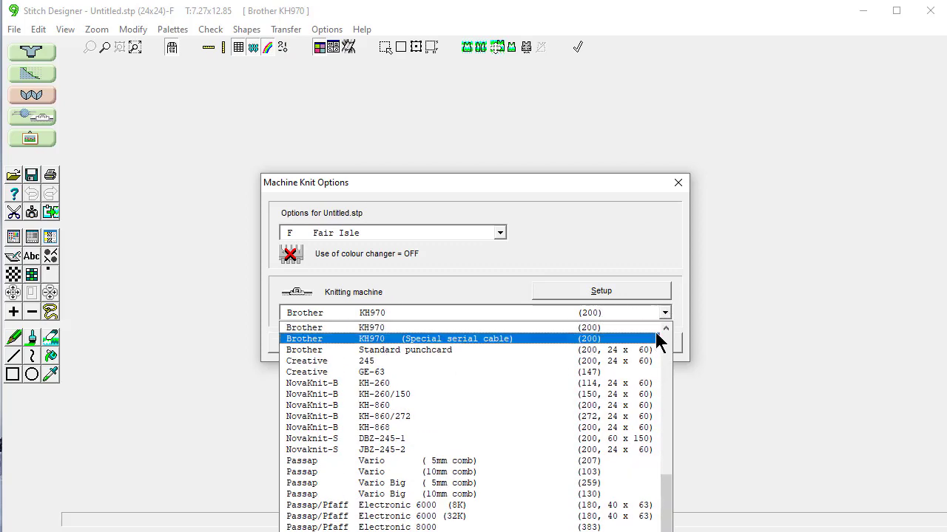
click(408, 350)
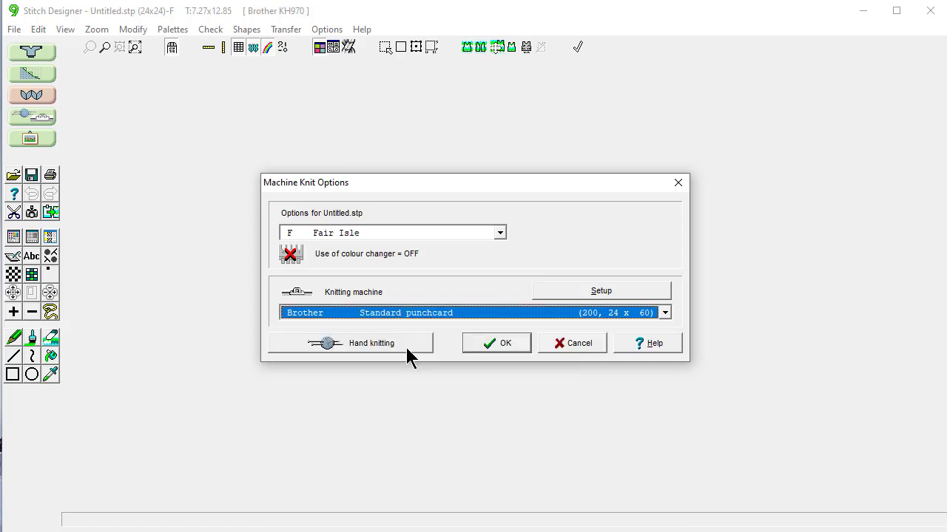
click(498, 343)
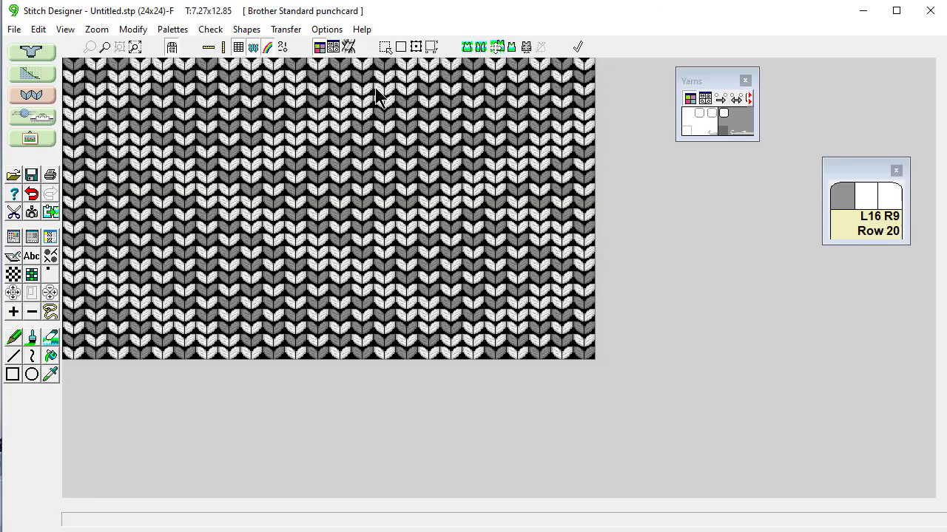
- Set the tension to 8 stitches and 11 rows per inch
click(329, 31)
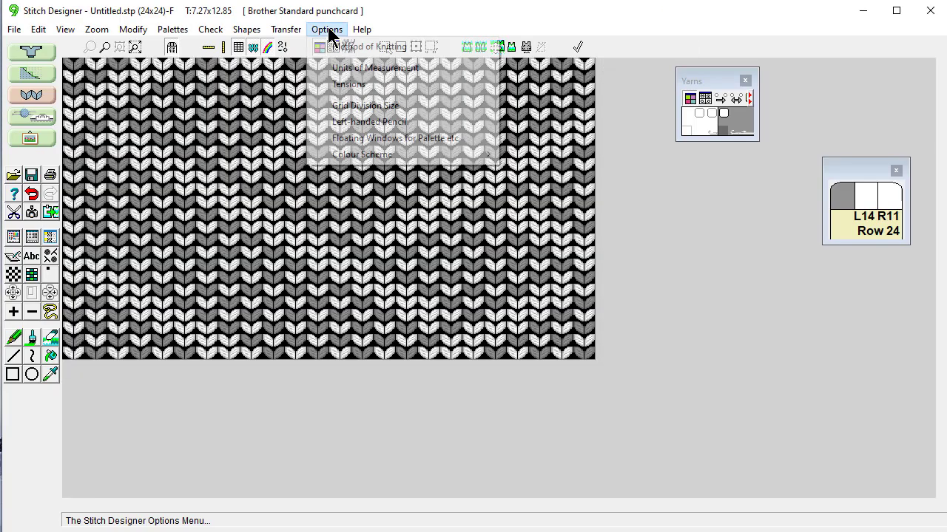
click(342, 85)
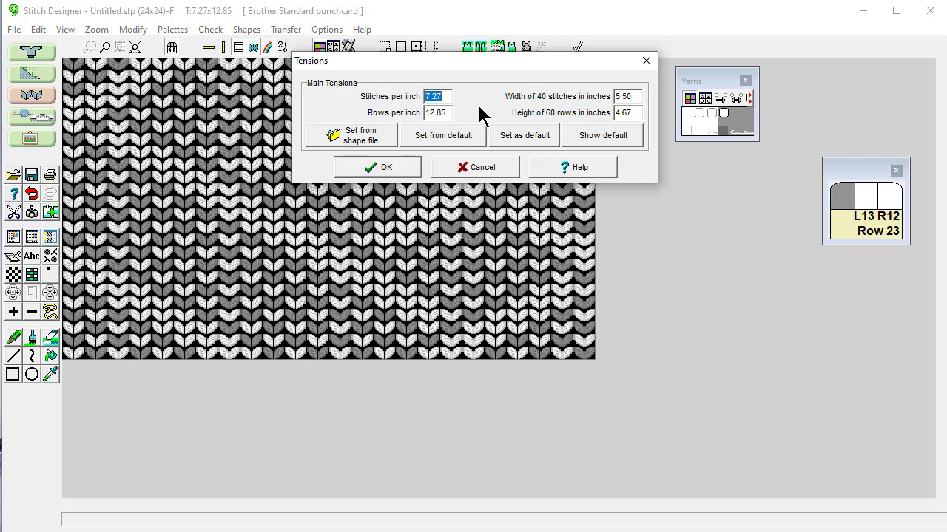
text(8)
drag(448, 113, 408, 112)
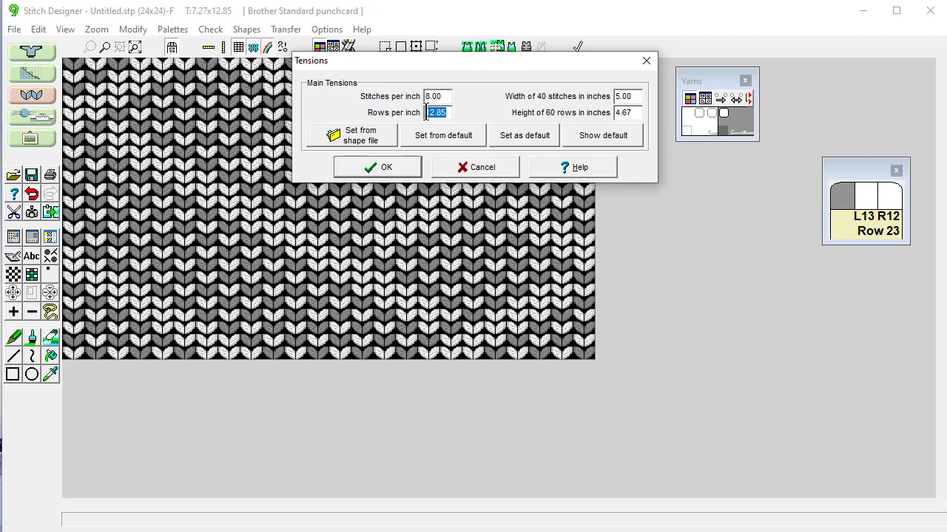
text(11)
click(387, 169)
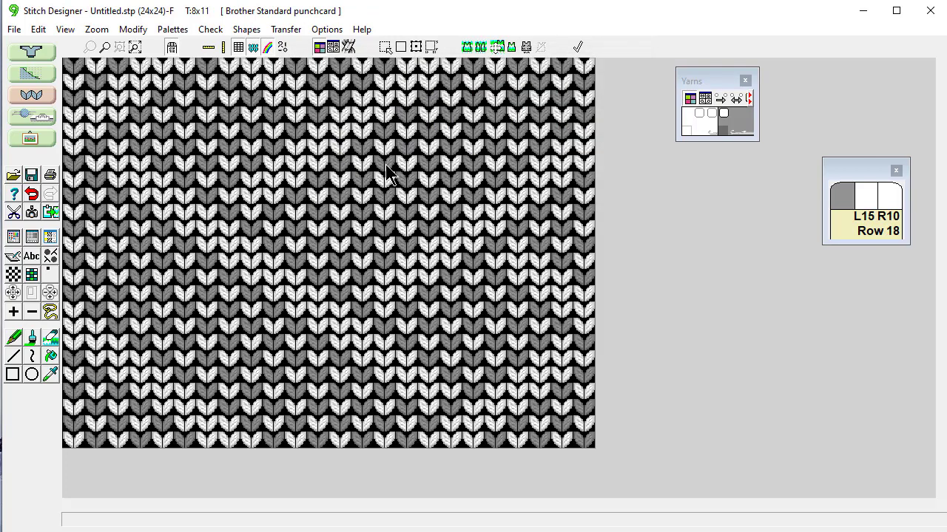
- Enter 3 horizontal pattern repeats under View > Repeats and select the vertical count
click(65, 30)
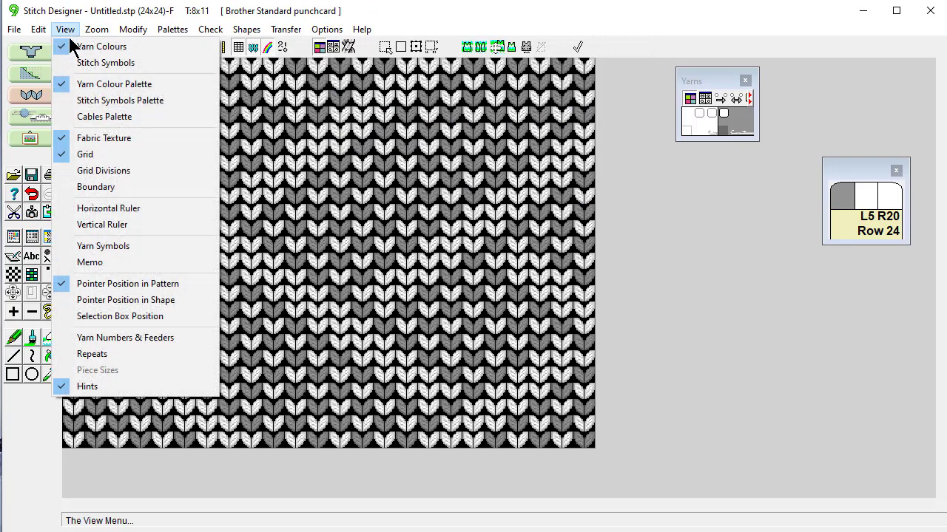
click(113, 352)
text(3)
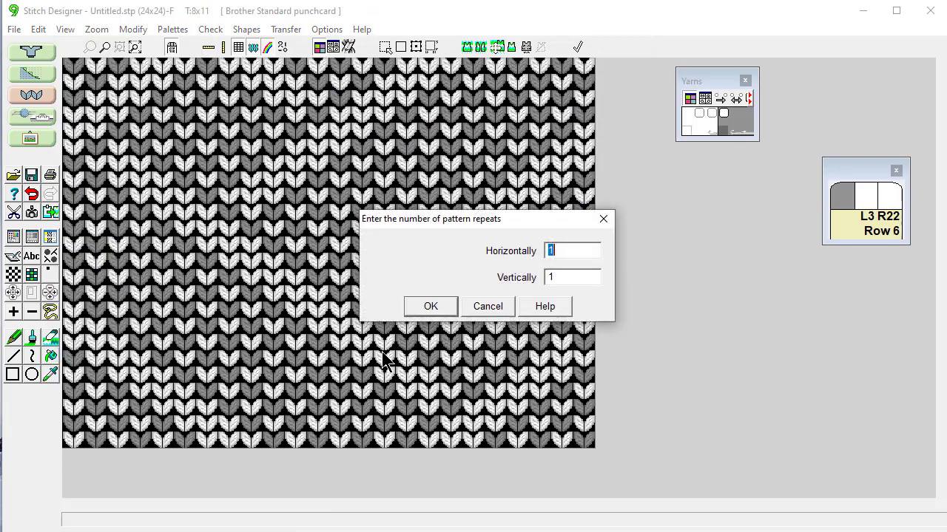
drag(553, 277, 528, 291)
- Finish the 3×3 repeat, then switch to Graphics Studio, triggering the save-changes warning
text(3)
click(436, 310)
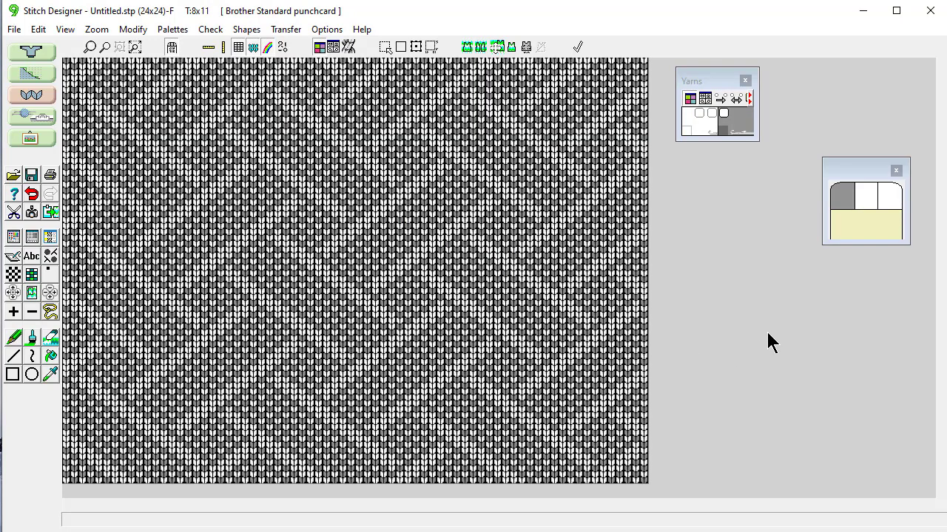
click(16, 29)
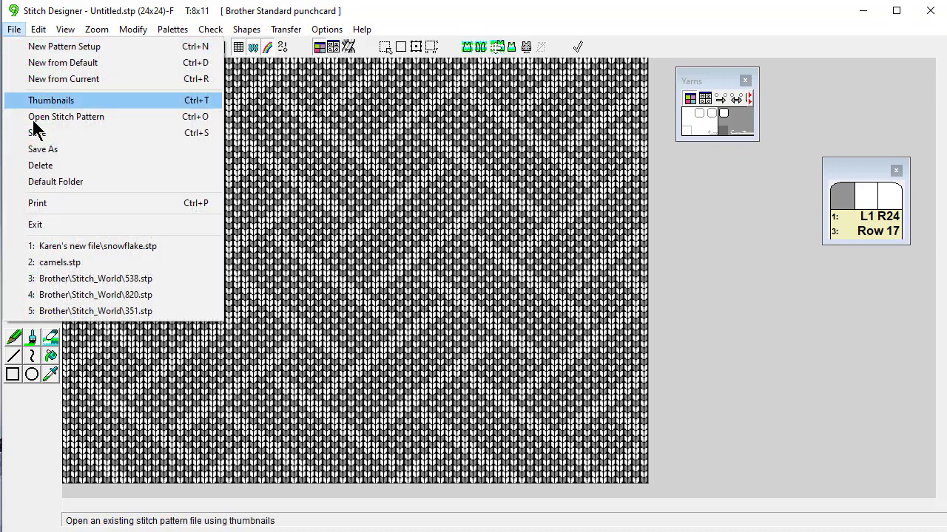
click(700, 292)
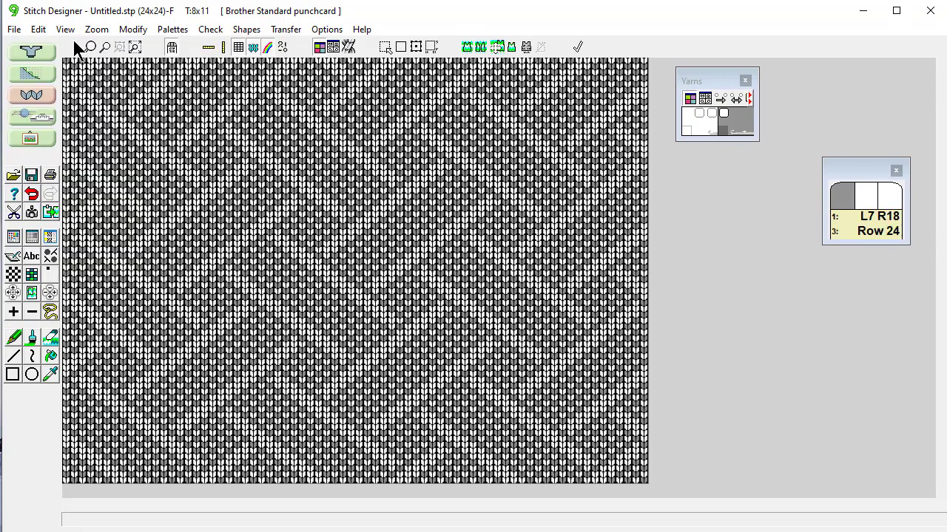
click(32, 139)
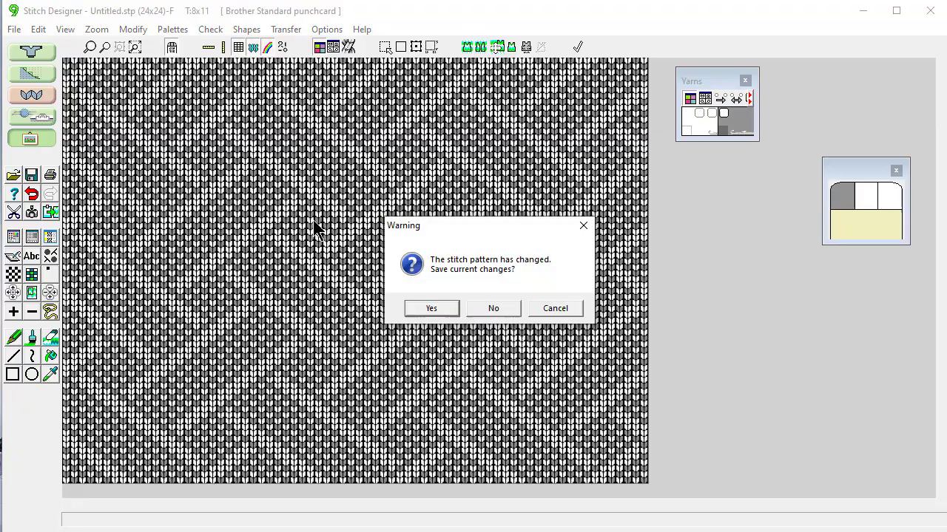
- Decline saving the stitch pattern and open punchcard02.png in Graphics Studio
click(494, 309)
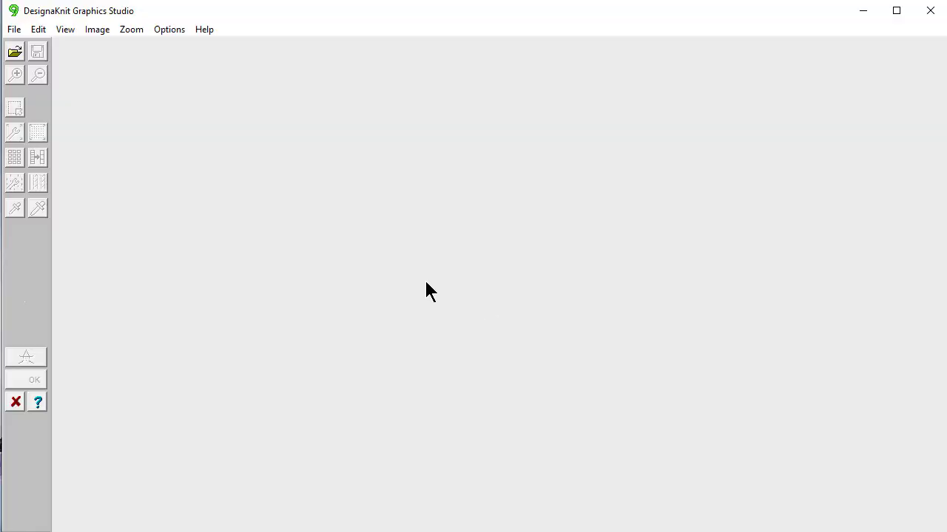
click(15, 54)
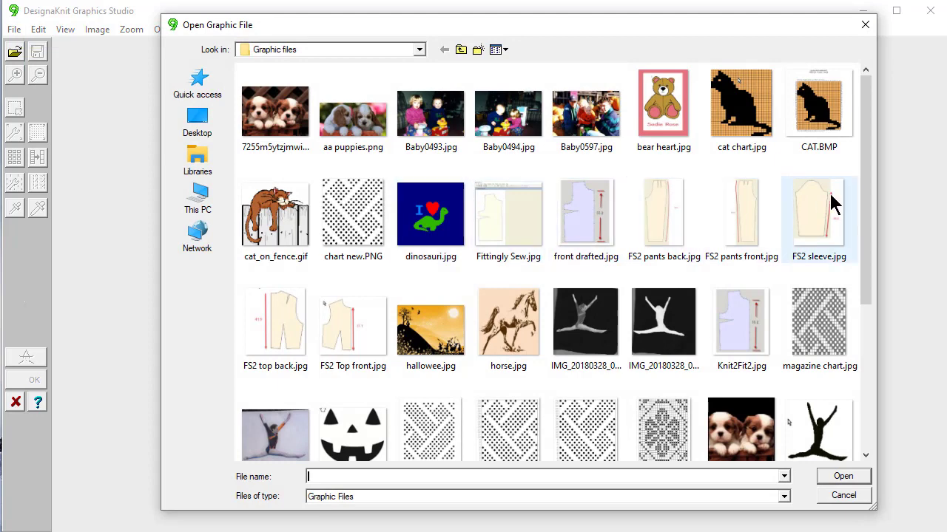
scroll(867, 196, down, 3)
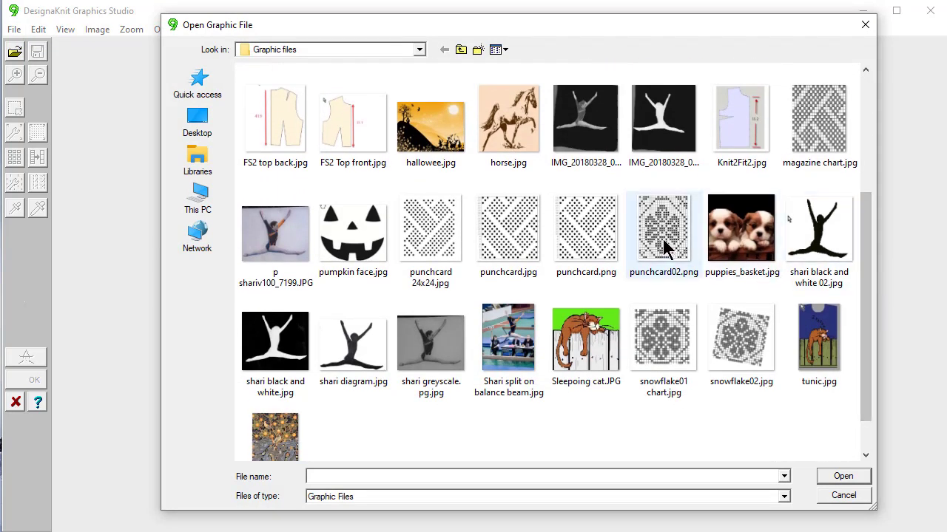
click(661, 233)
click(835, 478)
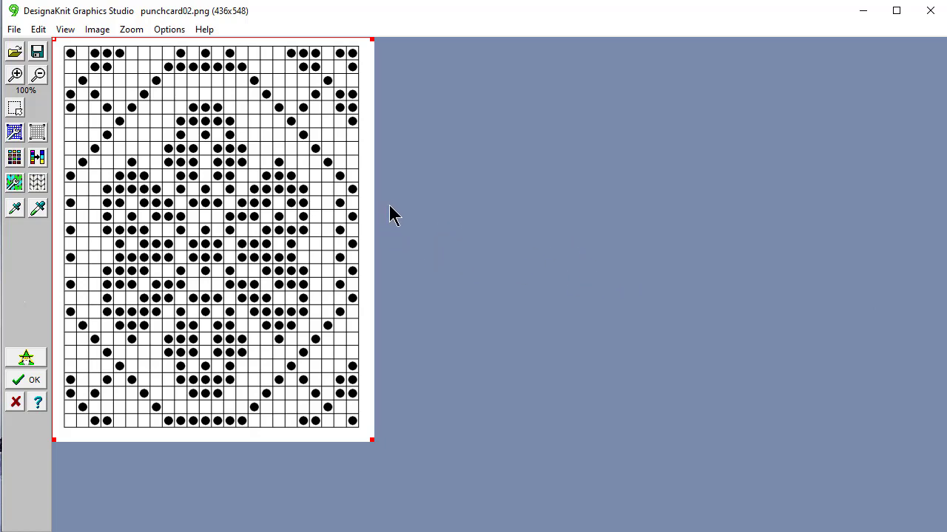
- Keep 24 stitches, change the rows to 28 and apply the grid
click(14, 134)
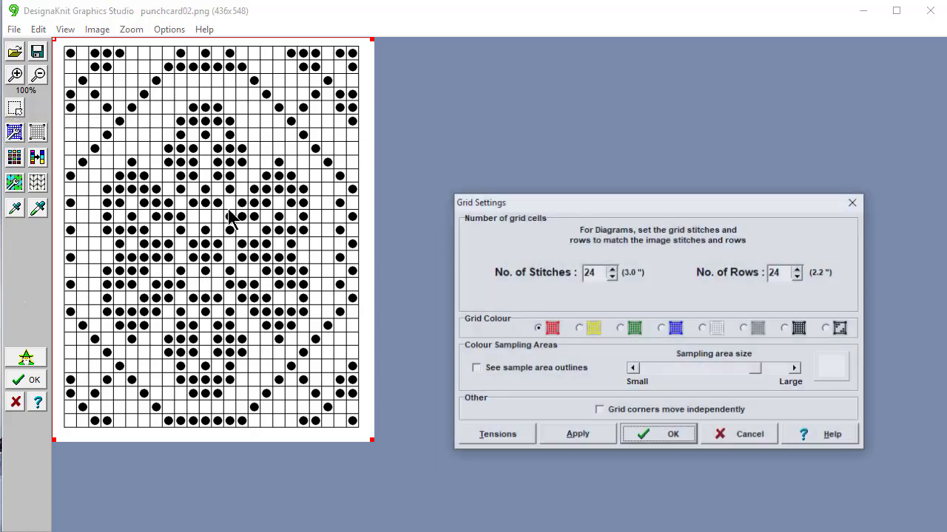
click(597, 272)
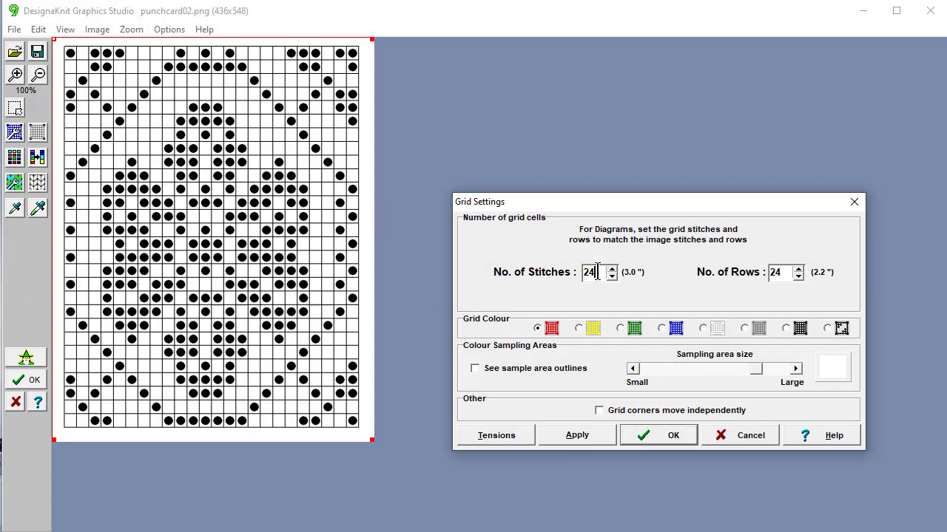
drag(785, 272, 766, 266)
key(BackSpace)
click(654, 431)
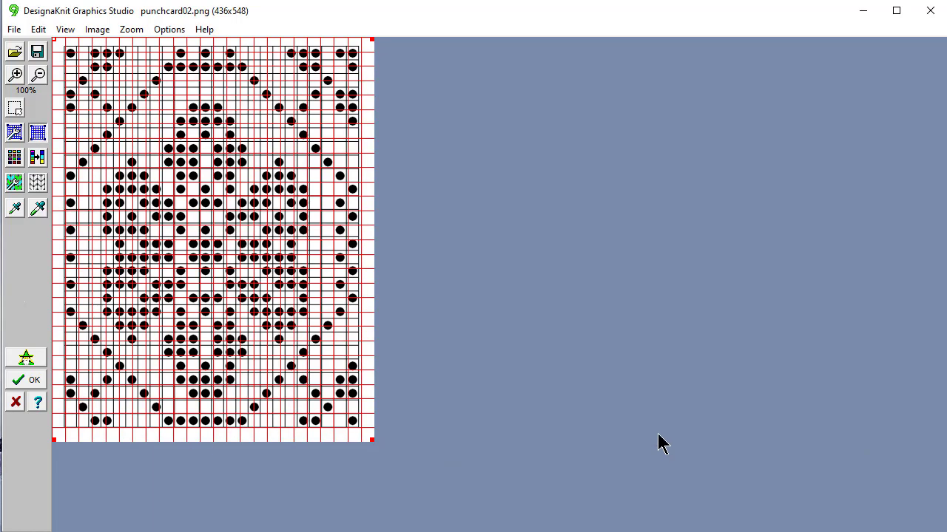
- Align the grid corners to punchcard02's chart, convert it to a 24x28 stitch pattern, and save this image's settings
drag(55, 440, 65, 426)
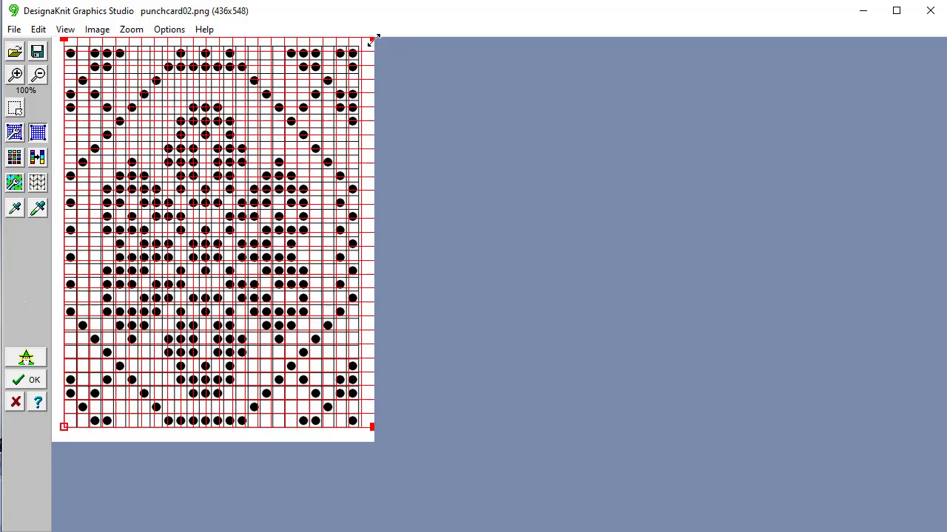
drag(372, 39, 355, 49)
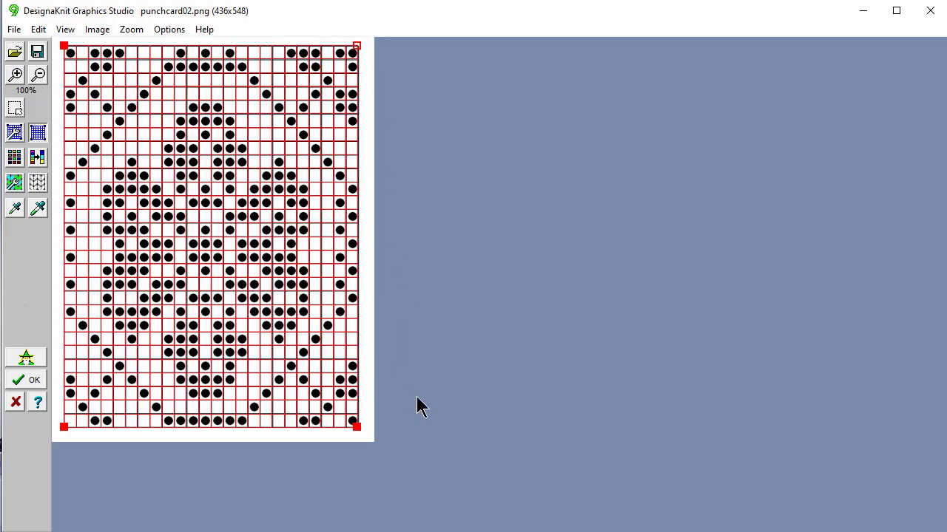
click(37, 183)
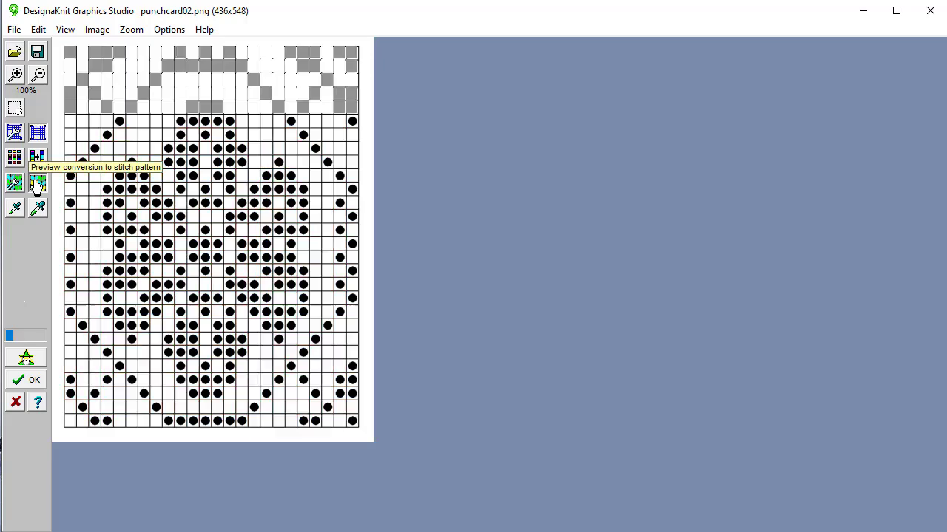
click(34, 381)
click(332, 157)
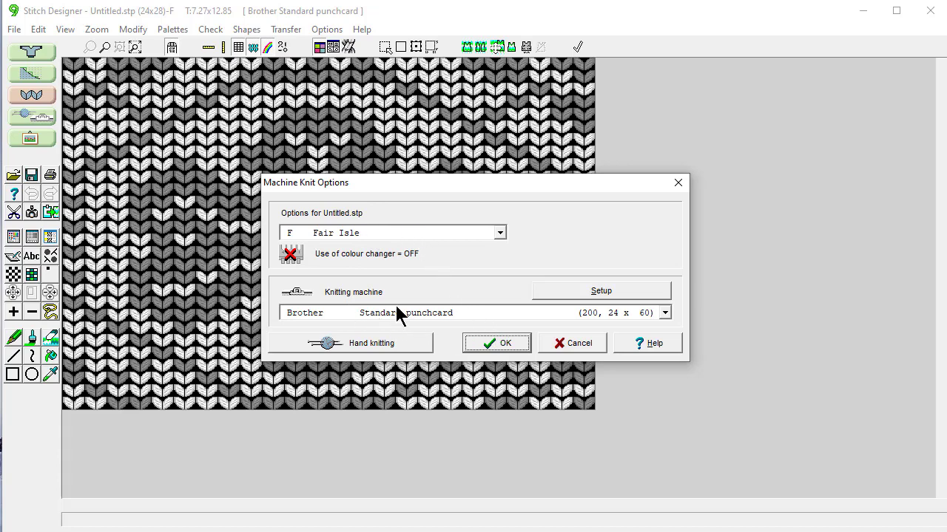
- Accept Fair Isle on the Brother Standard punchcard and leave the tension at 7.27 by 12.85 per inch
click(506, 344)
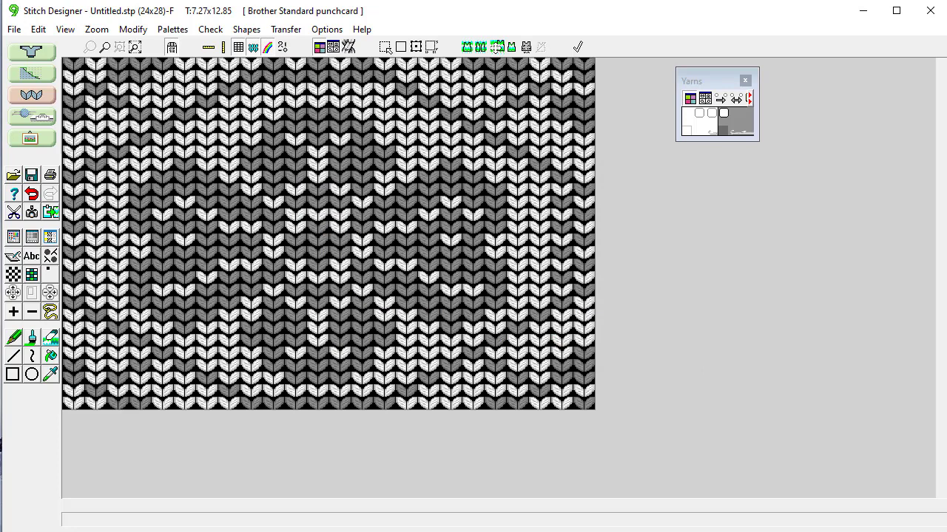
click(327, 30)
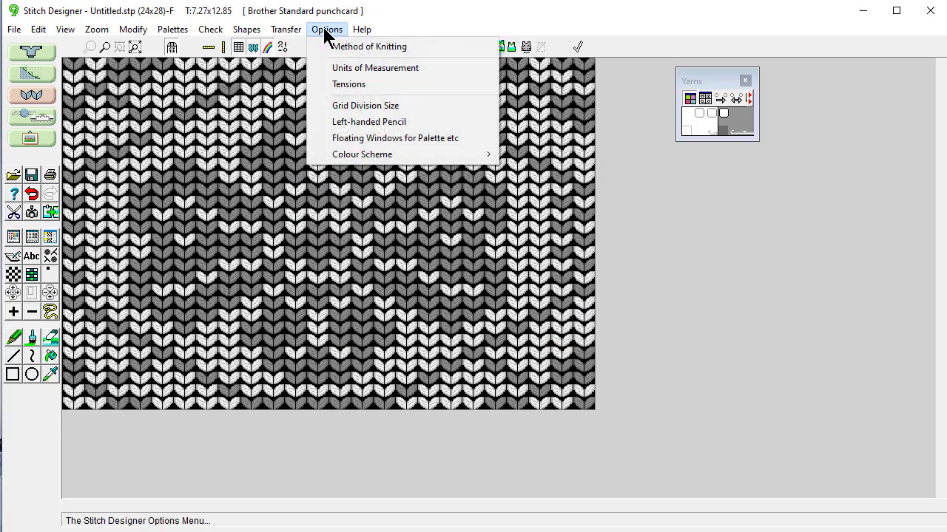
click(346, 85)
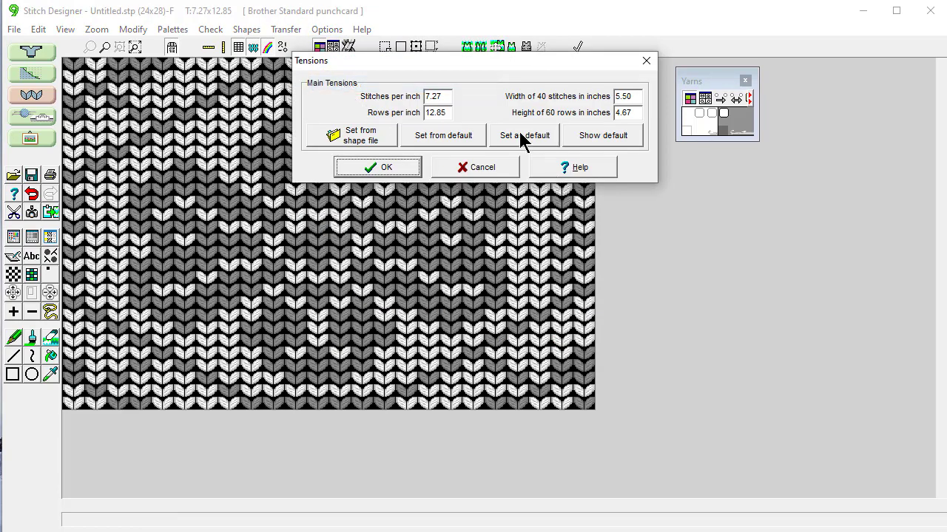
double_click(426, 96)
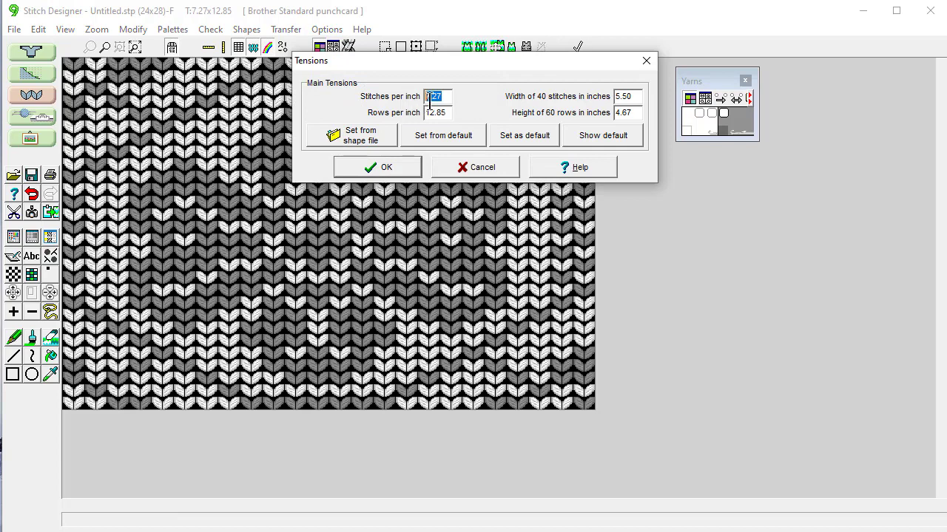
click(476, 167)
- Switch the units of measurement to centimetres
click(329, 31)
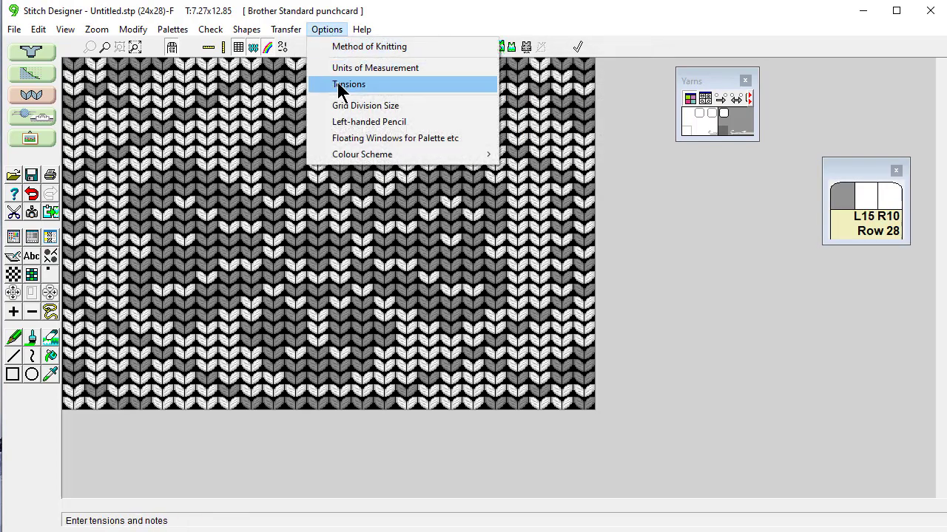
click(338, 68)
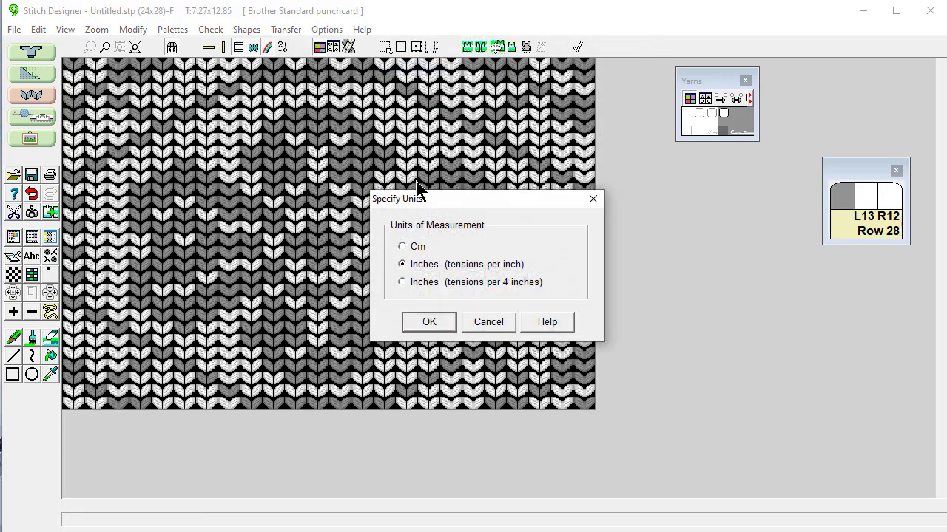
click(403, 248)
click(429, 324)
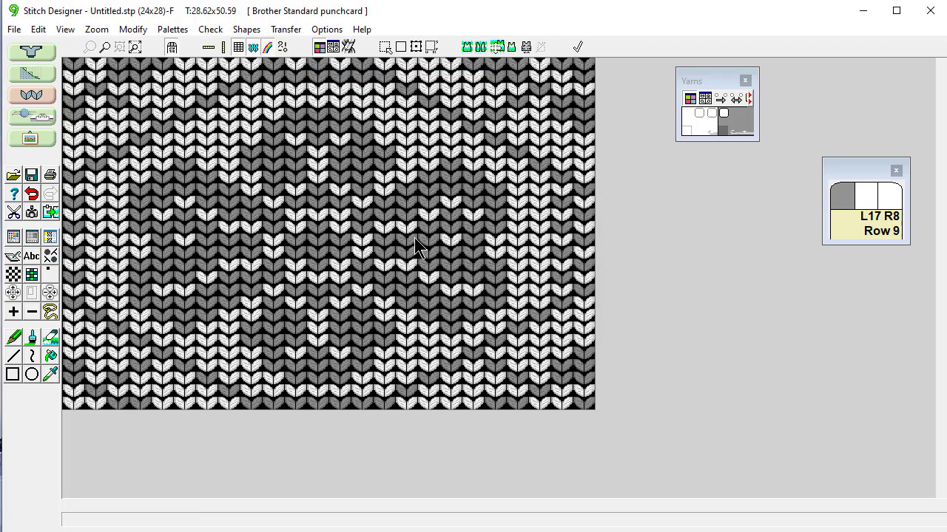
- Set the tension to 28 stitches and 40 rows per 10 cm
click(327, 31)
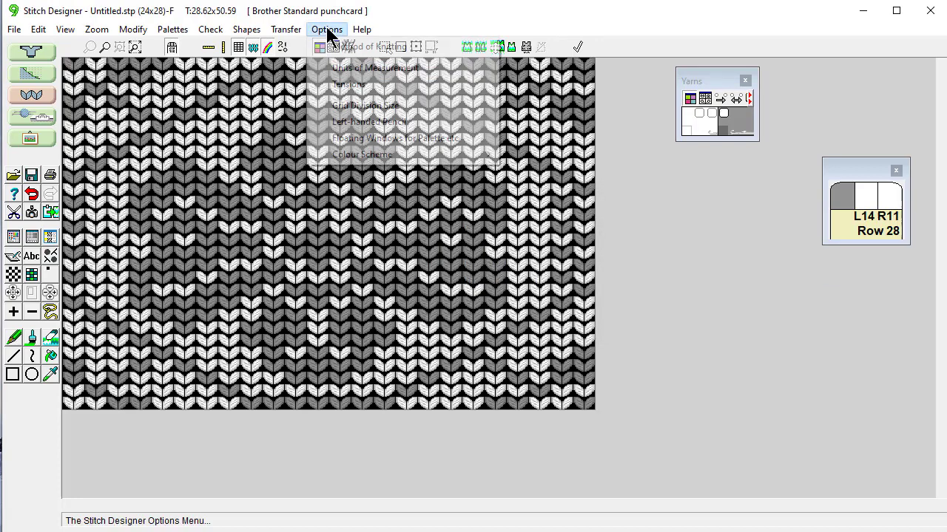
click(341, 87)
drag(443, 96, 410, 97)
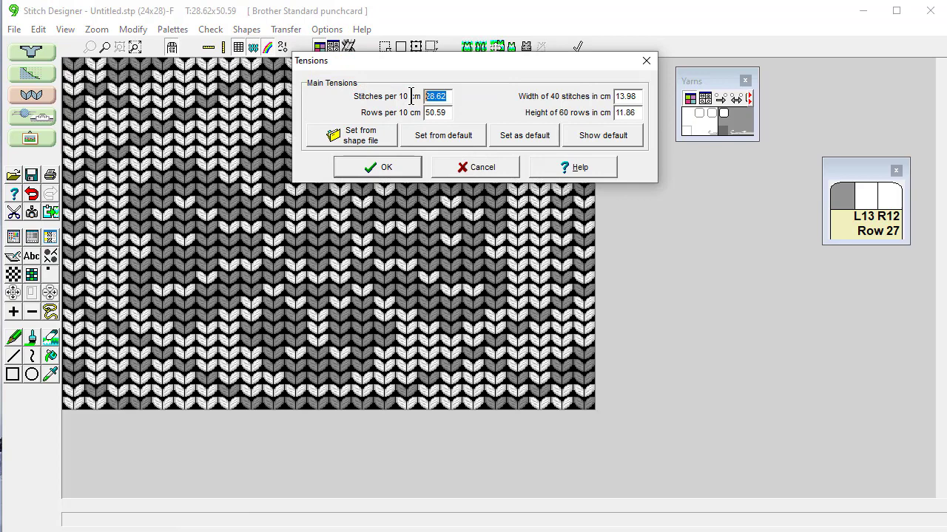
text(28)
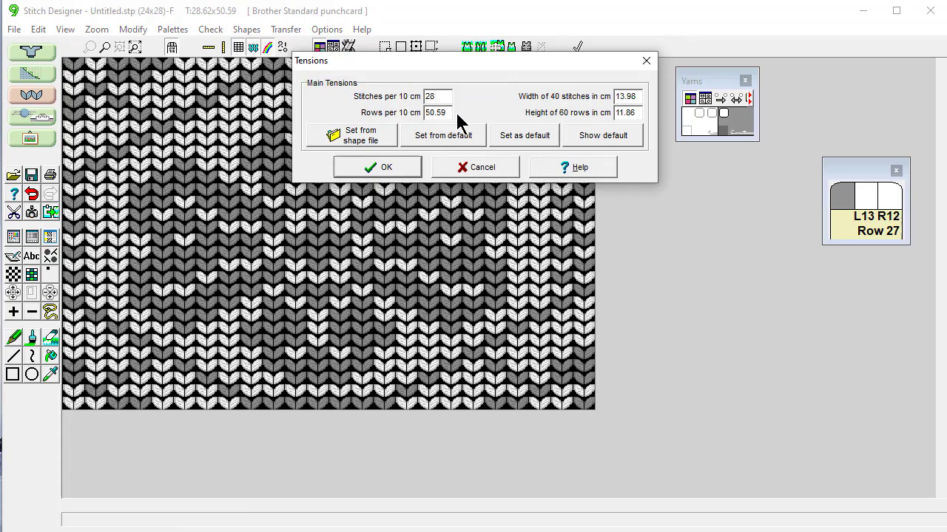
key(Tab)
text(40)
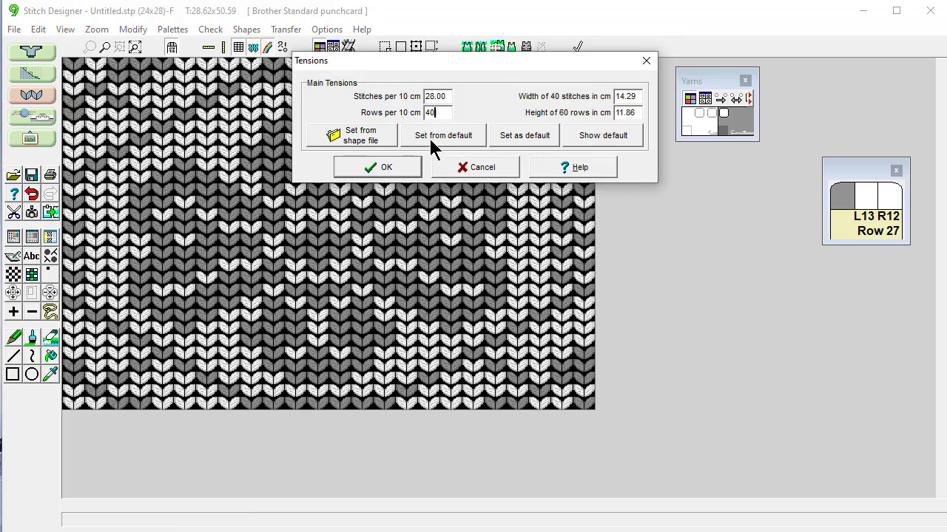
click(379, 169)
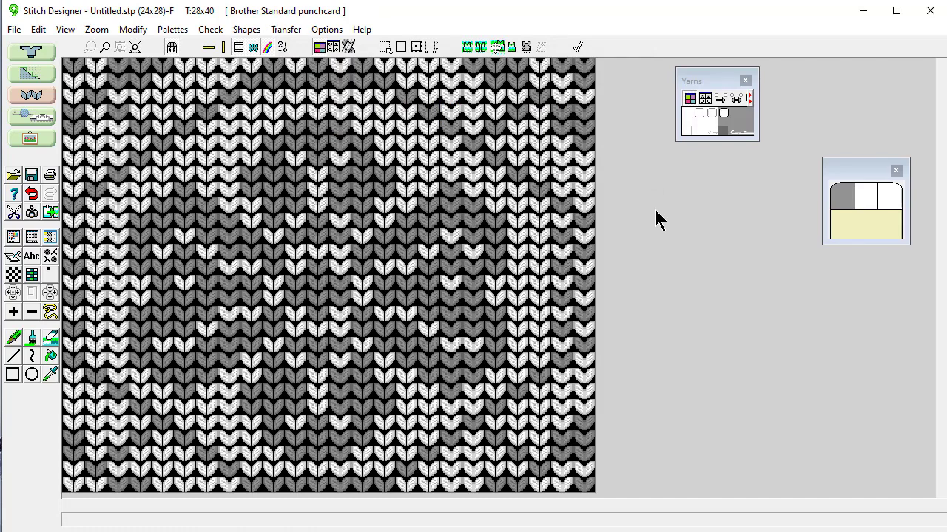
- Display the snowflake pattern with 3 horizontal and 3 vertical repeats
click(66, 30)
click(124, 357)
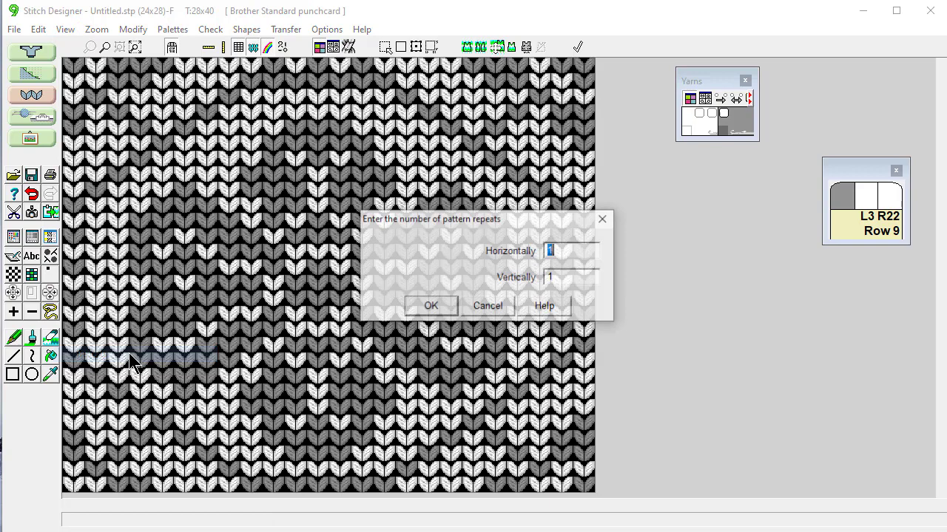
text(3)
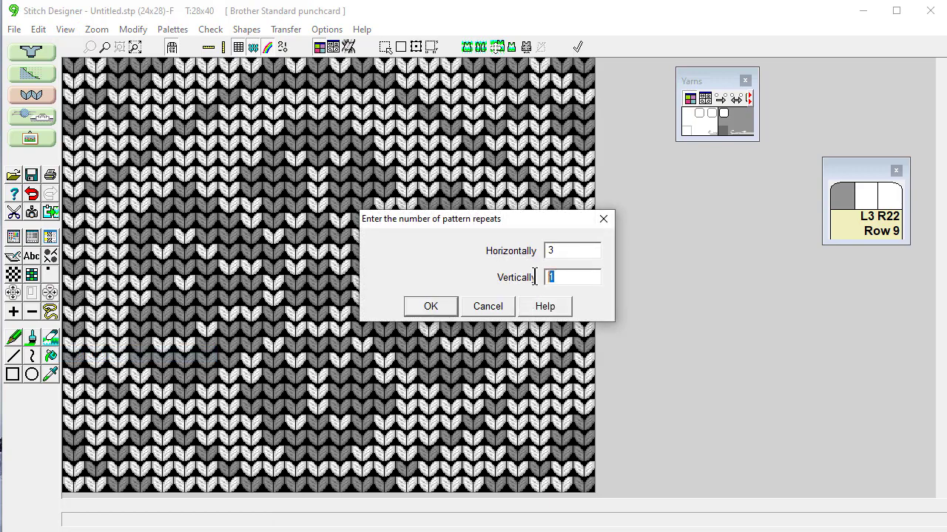
text(3)
click(432, 307)
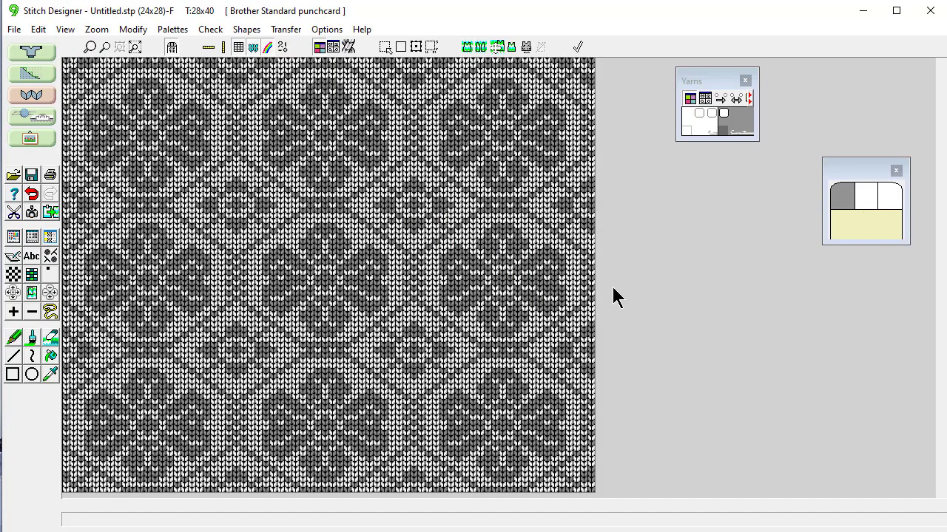